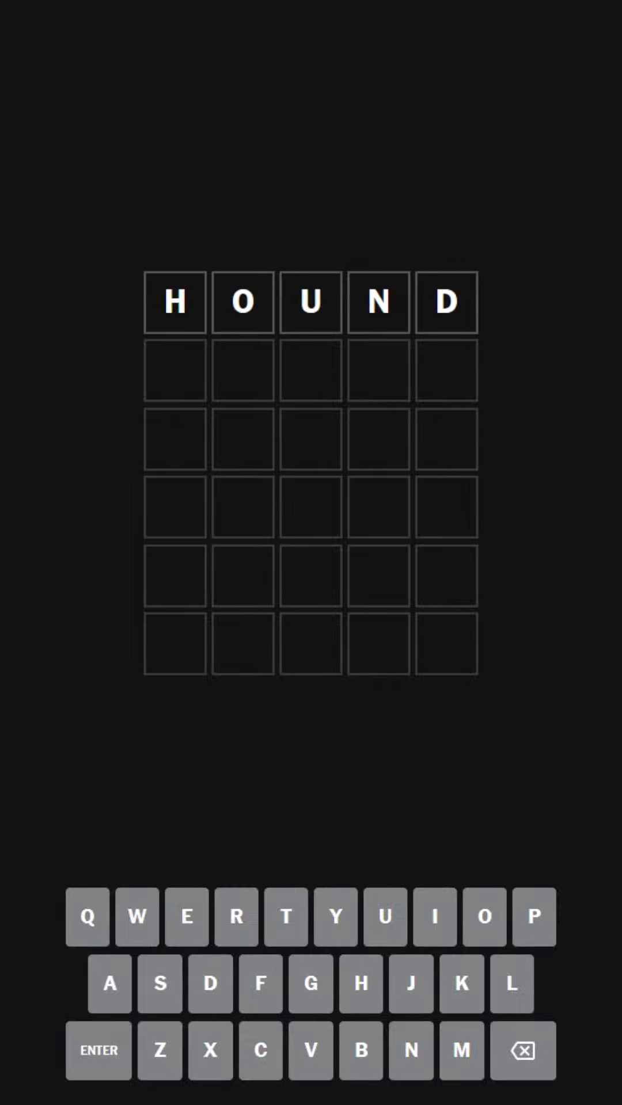
# - Submit HOUND as the opening guess and see its tile colours
pyautogui.press('Return')
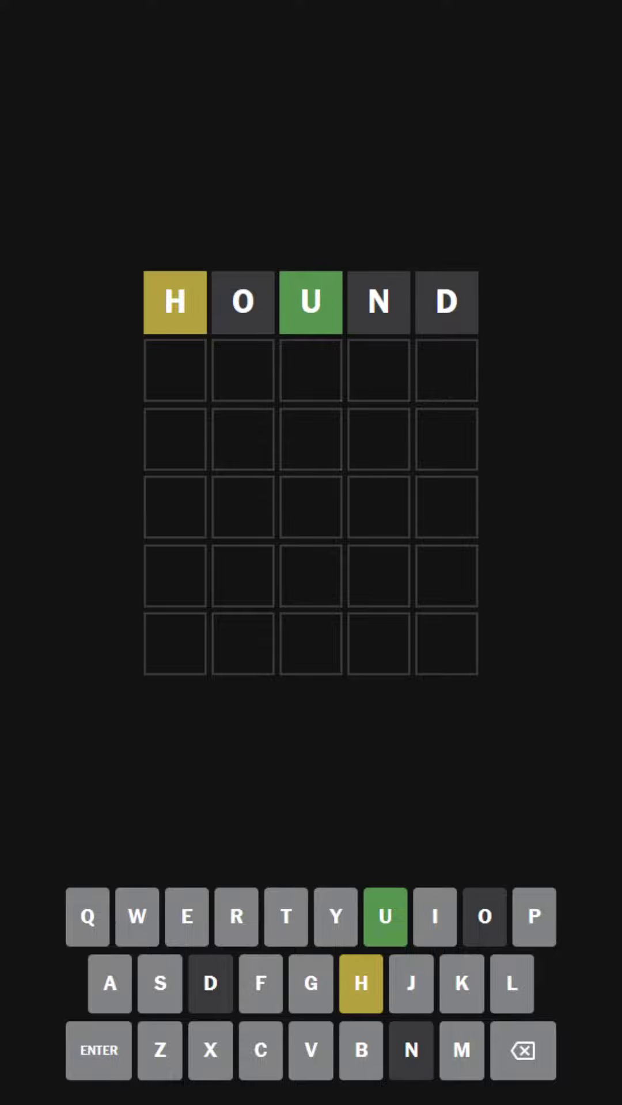
pyautogui.write('PLUSH')
# - Submit PLUSH as the second guess, then erase trial letters from row three
pyautogui.press('Return')
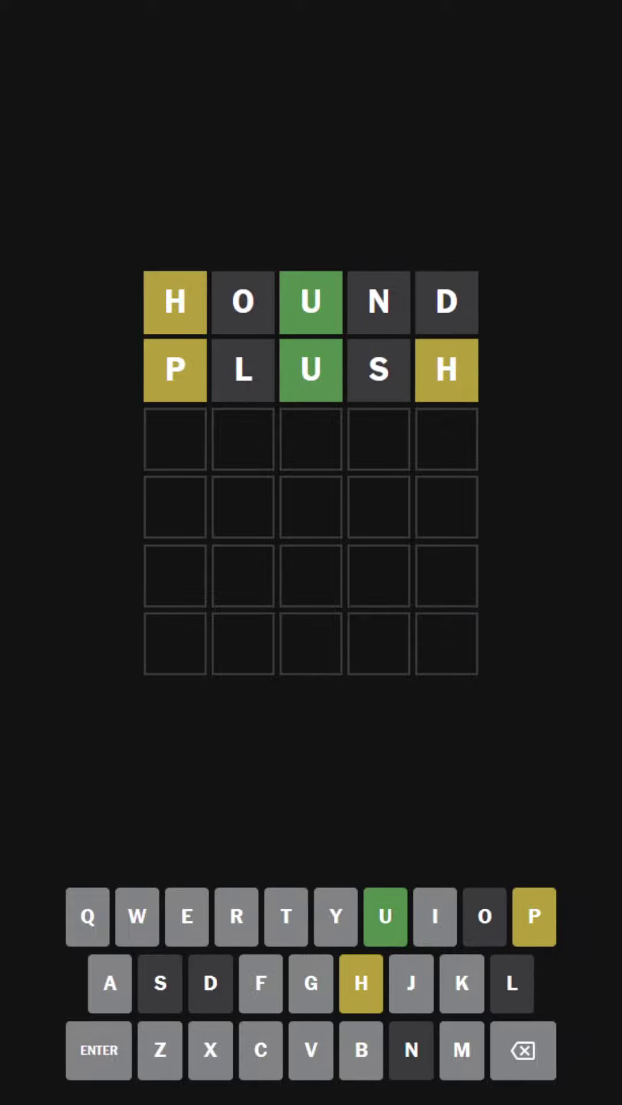
pyautogui.write('XXUPH')
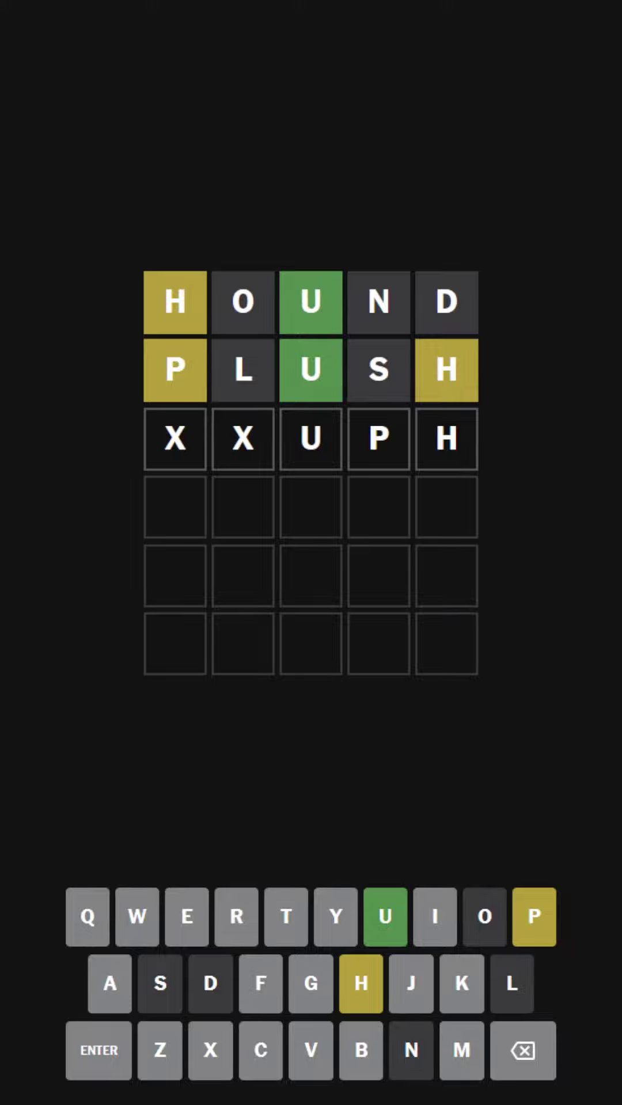
pyautogui.press('BackSpace')
pyautogui.press('BackSpace')
pyautogui.press('BackSpace')
pyautogui.press('BackSpace')
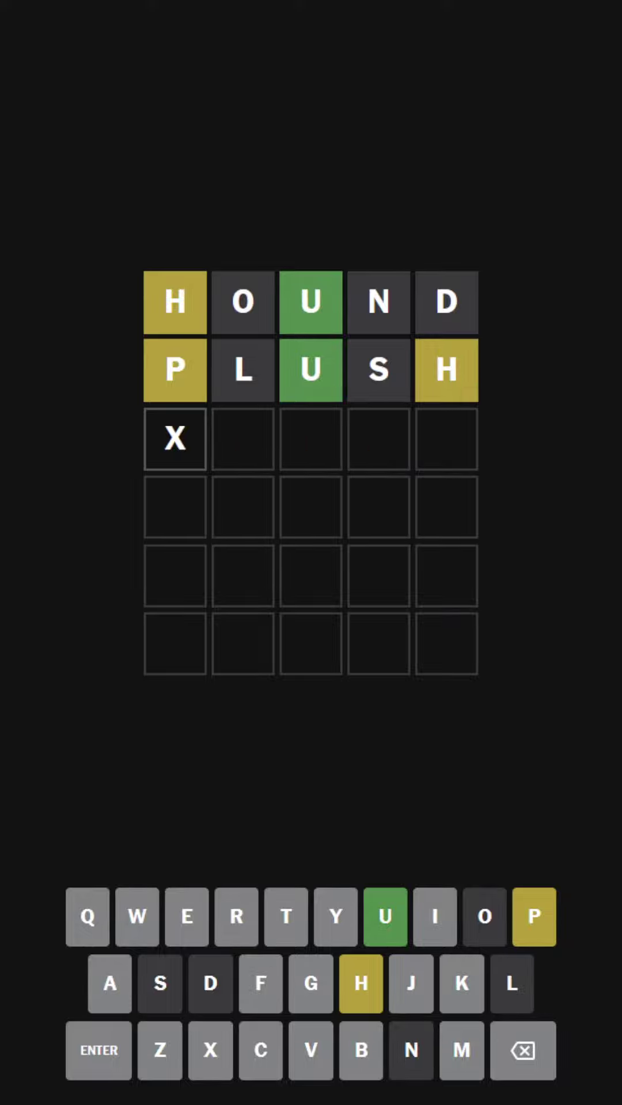
pyautogui.write('HU')
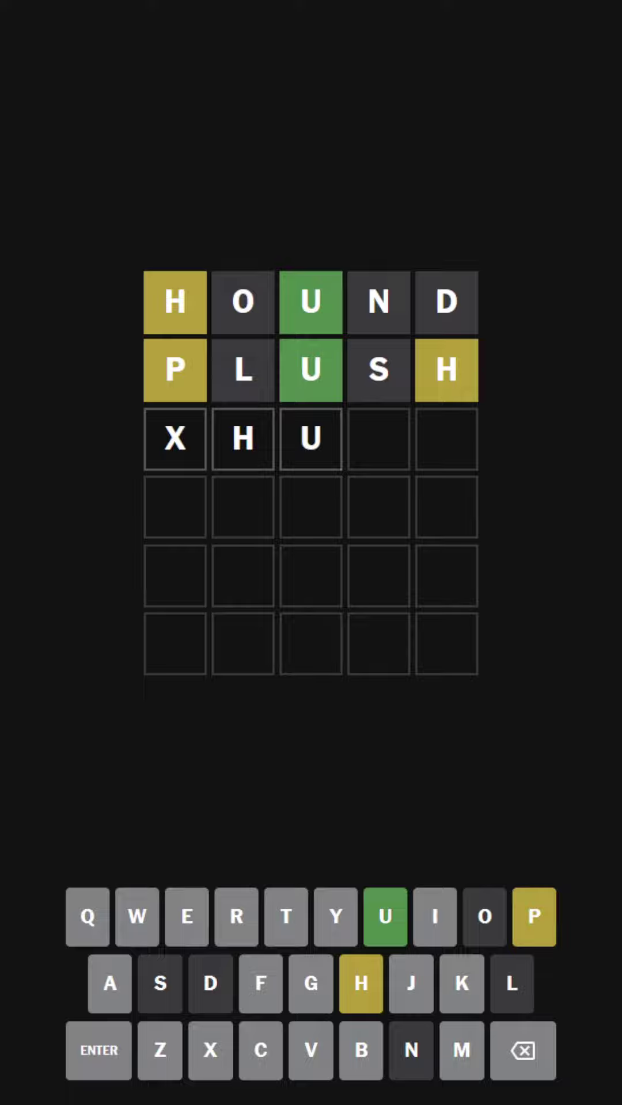
# - Clear row three and submit CHUMP as the third guess, scoring four greens
pyautogui.press('BackSpace')
pyautogui.press('BackSpace')
pyautogui.press('BackSpace')
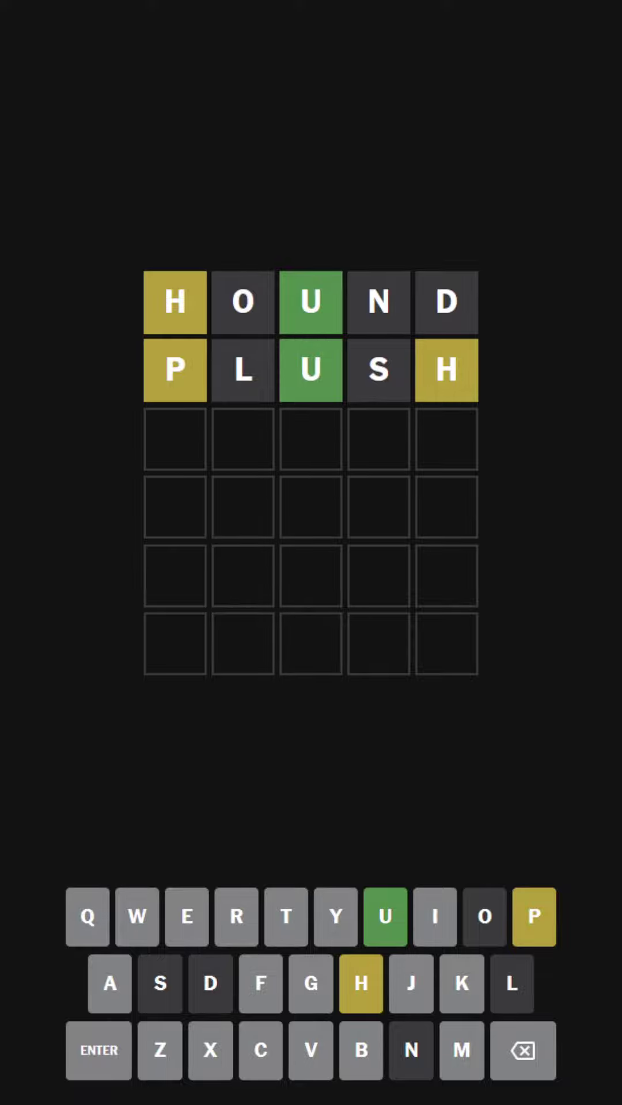
pyautogui.write('CHUMP')
pyautogui.press('Return')
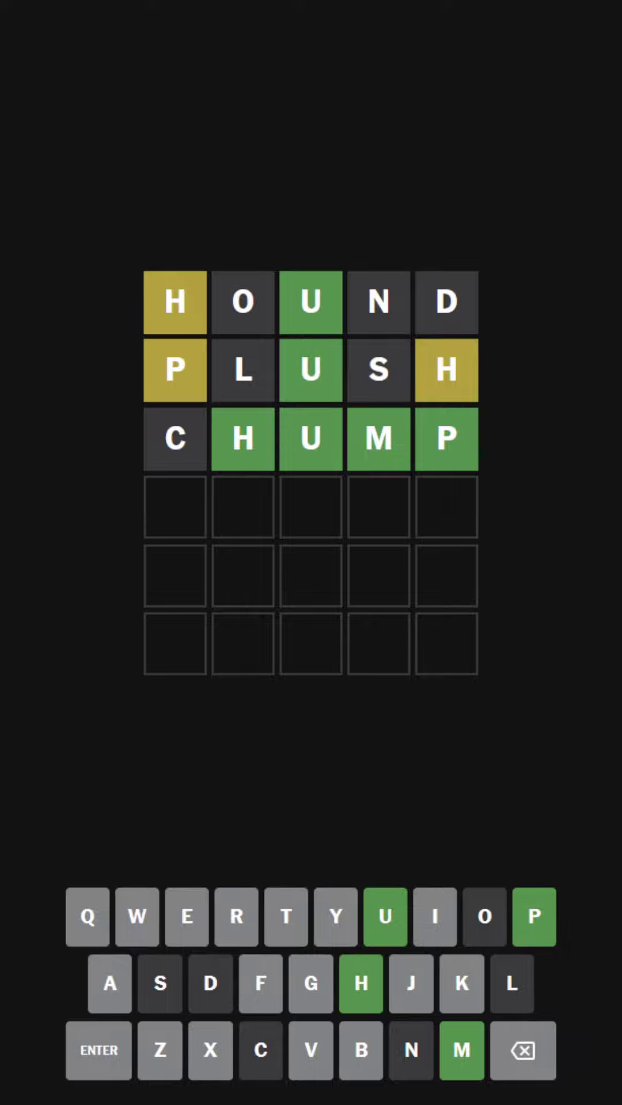
pyautogui.write('THUMP')
# - Submit THUMP to solve the puzzle, then dismiss the statistics summary
pyautogui.press('Return')
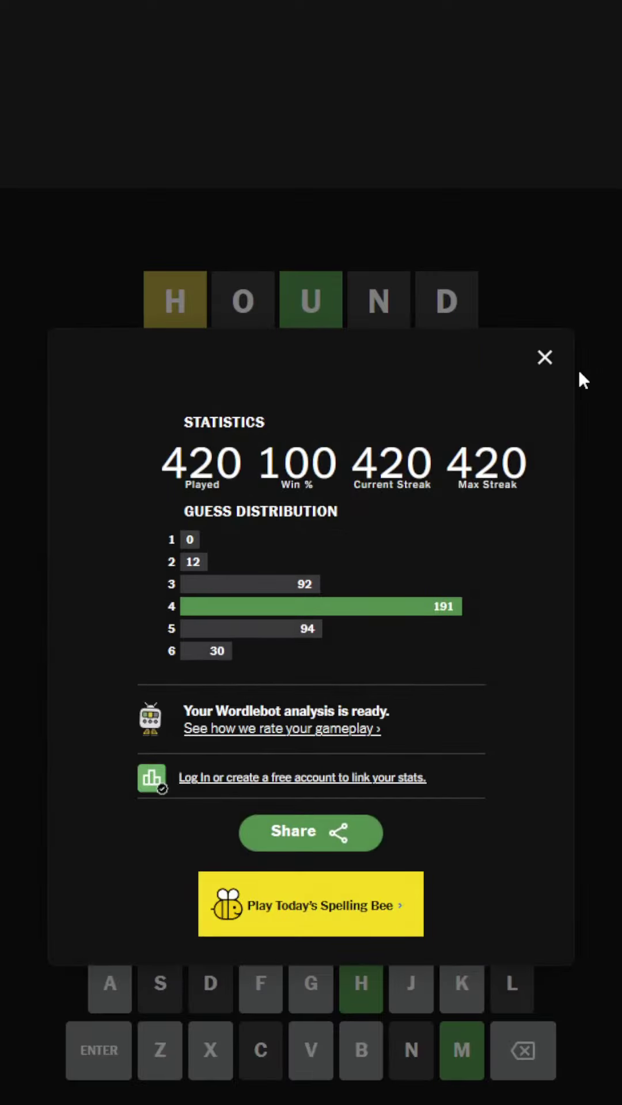
pyautogui.click(544, 360)
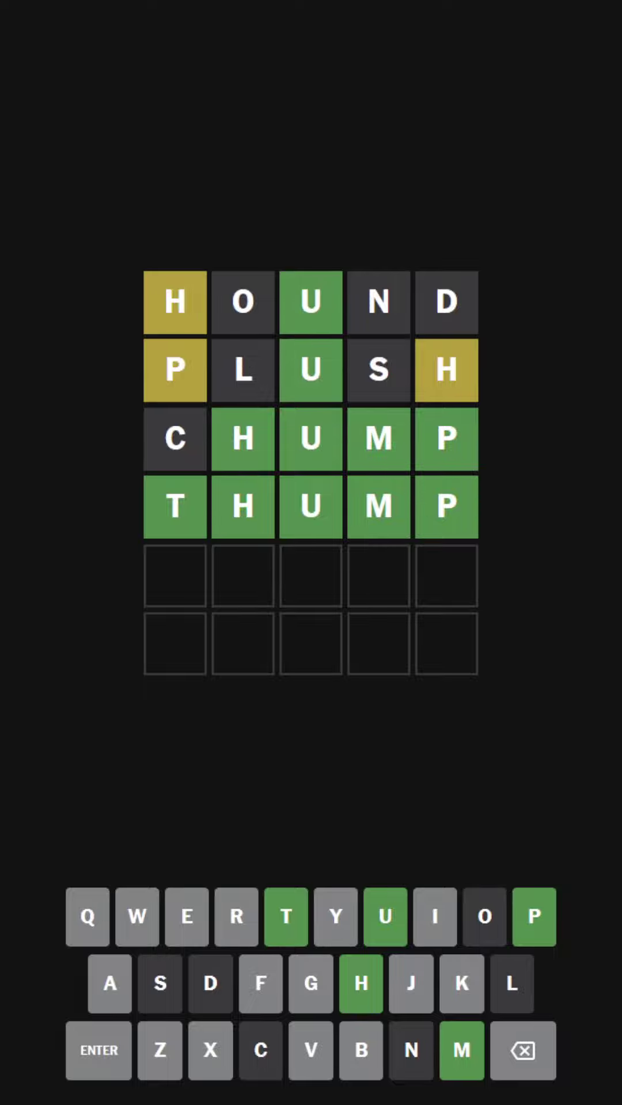